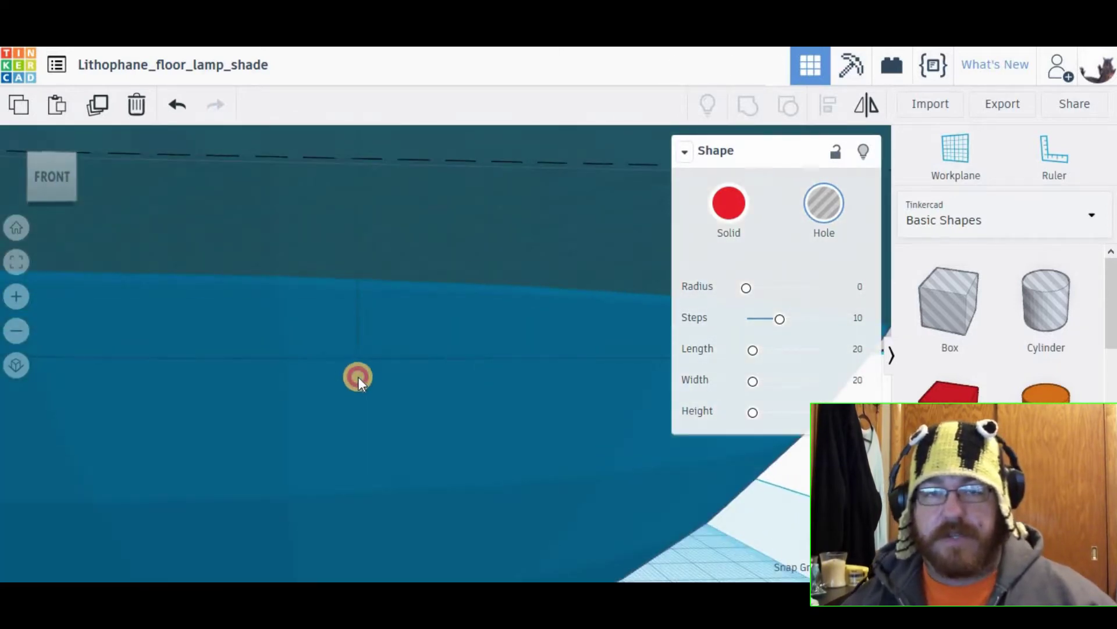
# Select the bowl and the hole box together and group them to cut off the bowl's top.
pyautogui.scroll(-5, 358, 376)
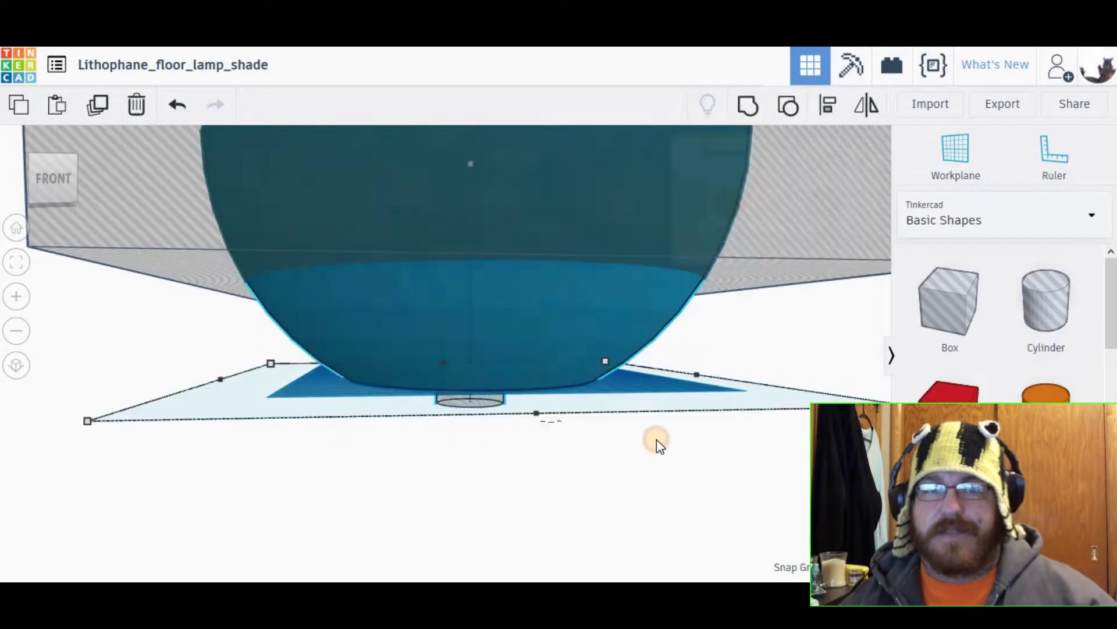
pyautogui.click(641, 303)
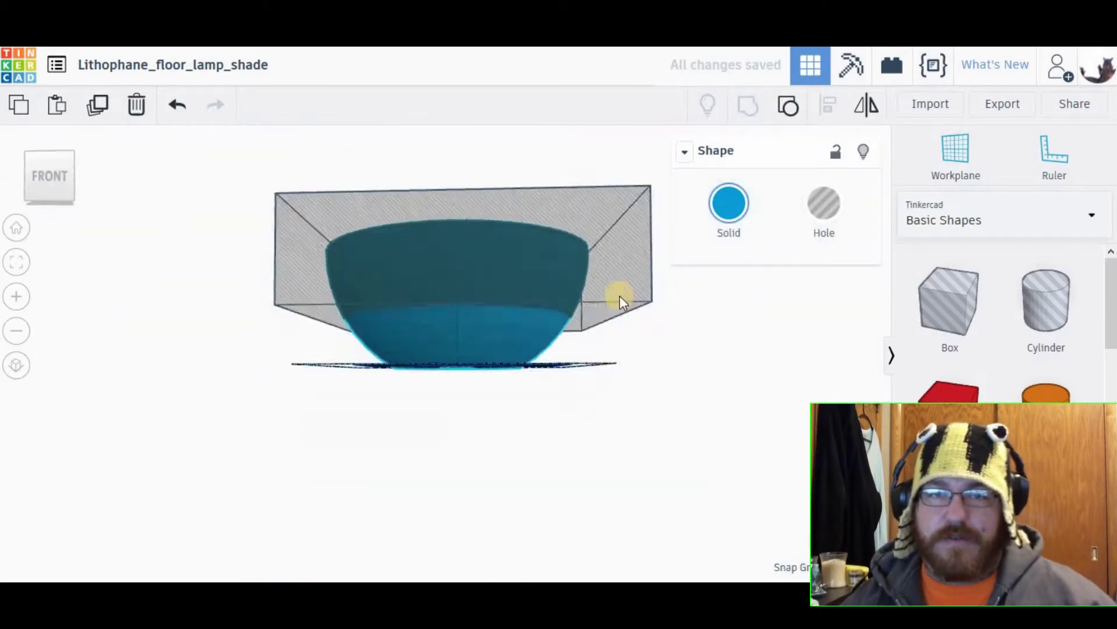
pyautogui.moveTo(667, 358); pyautogui.dragTo(238, 203)
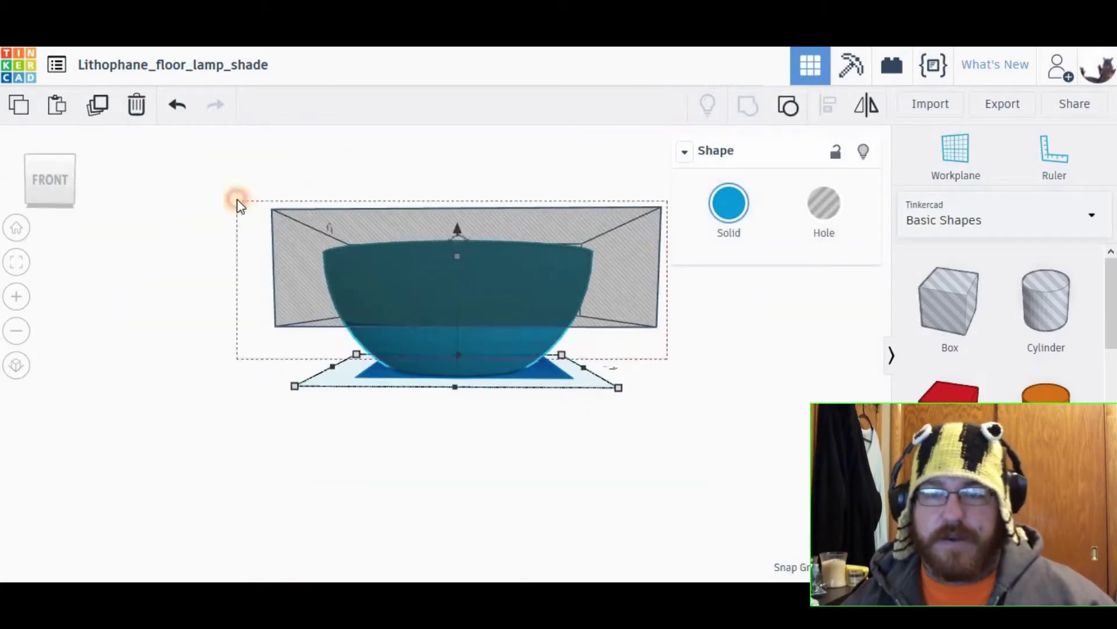
pyautogui.click(751, 107)
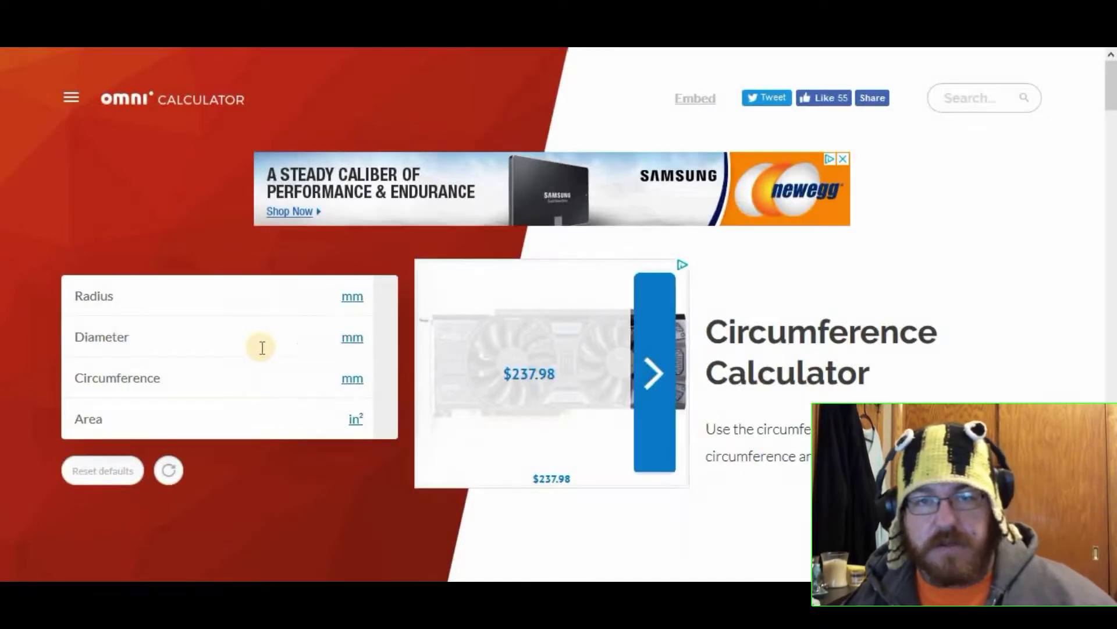
# Enter a 233 mm diameter to get a 731.991 mm circumference.
pyautogui.click(259, 347)
pyautogui.write('233')
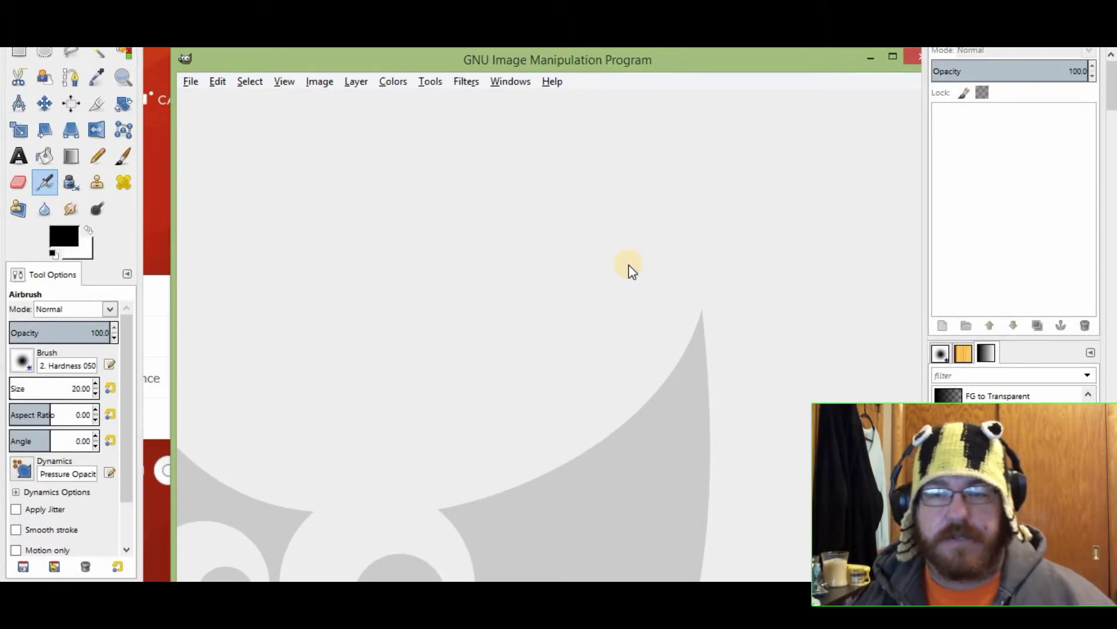
# Start a new image and switch its size units to millimetres.
pyautogui.rightClick(628, 266)
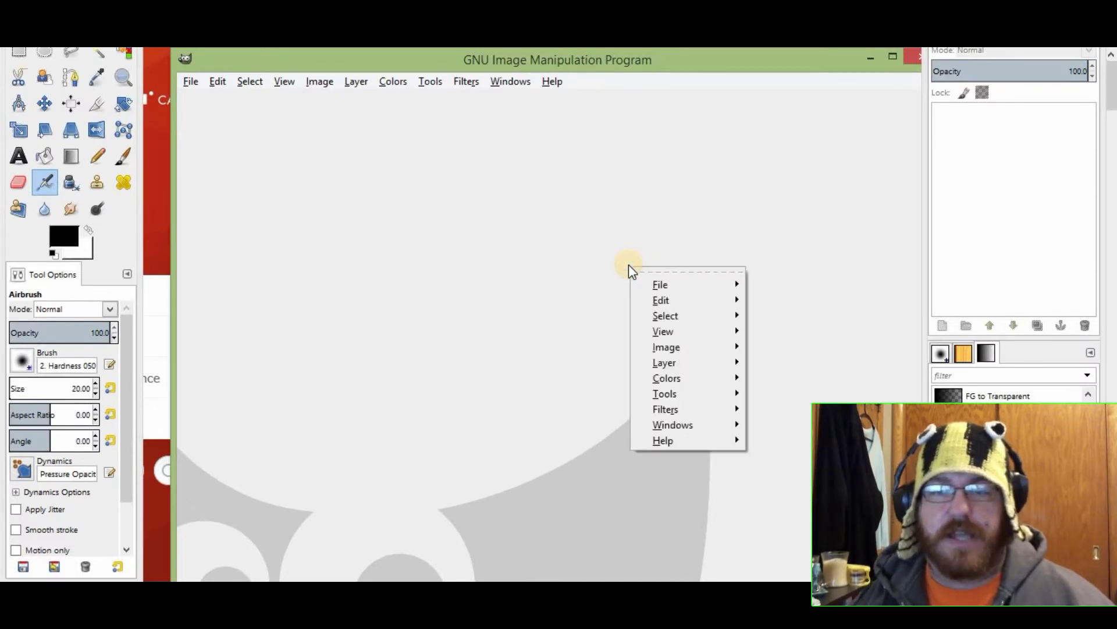
pyautogui.click(582, 70)
pyautogui.click(186, 80)
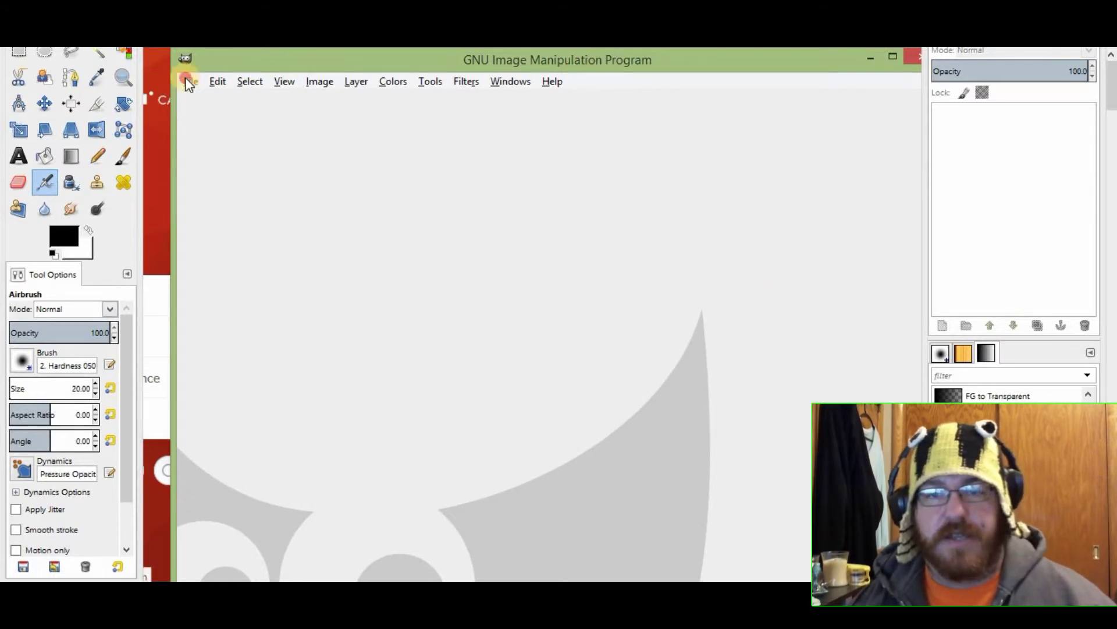
pyautogui.click(229, 101)
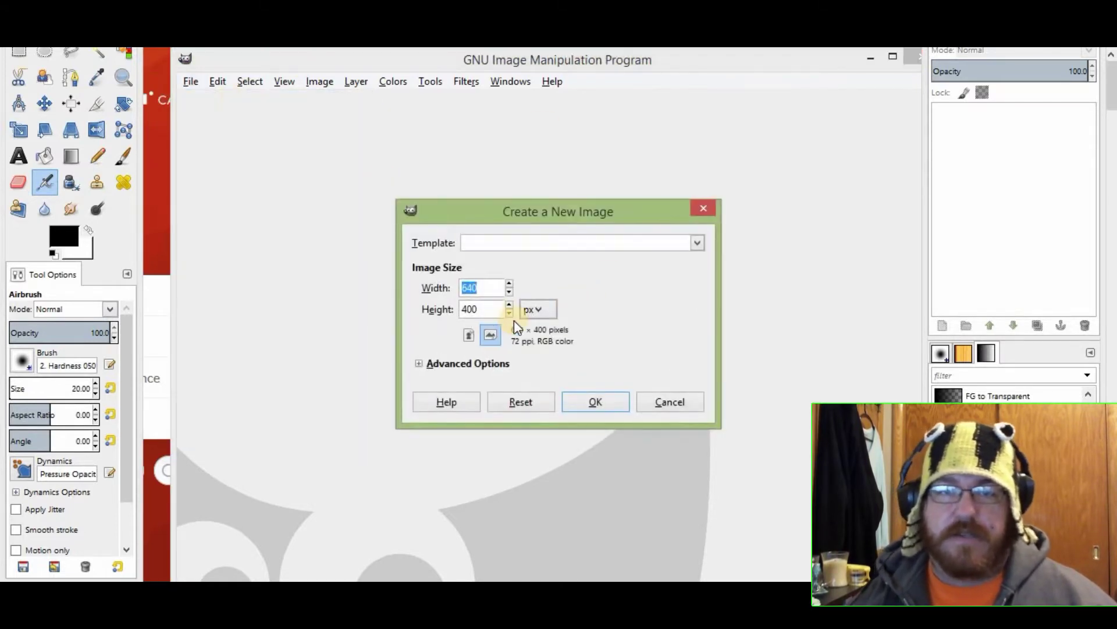
pyautogui.click(539, 310)
pyautogui.click(546, 351)
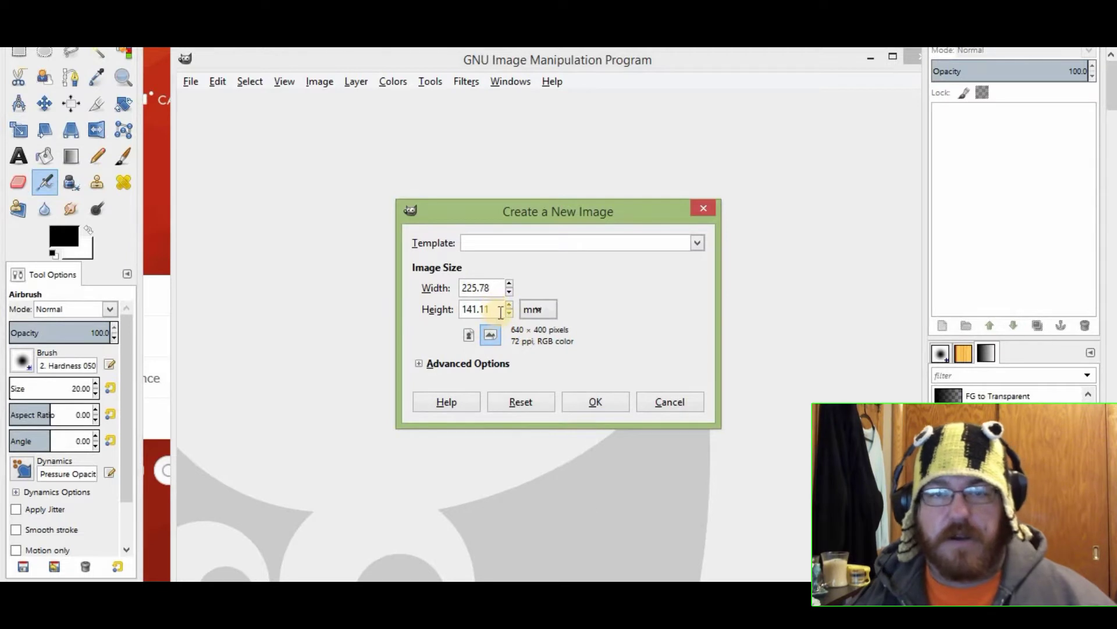
# Set the image to 728.84 × 72 mm and create the 2066×204 pixel strip.
pyautogui.tripleClick(480, 288)
pyautogui.write('1')
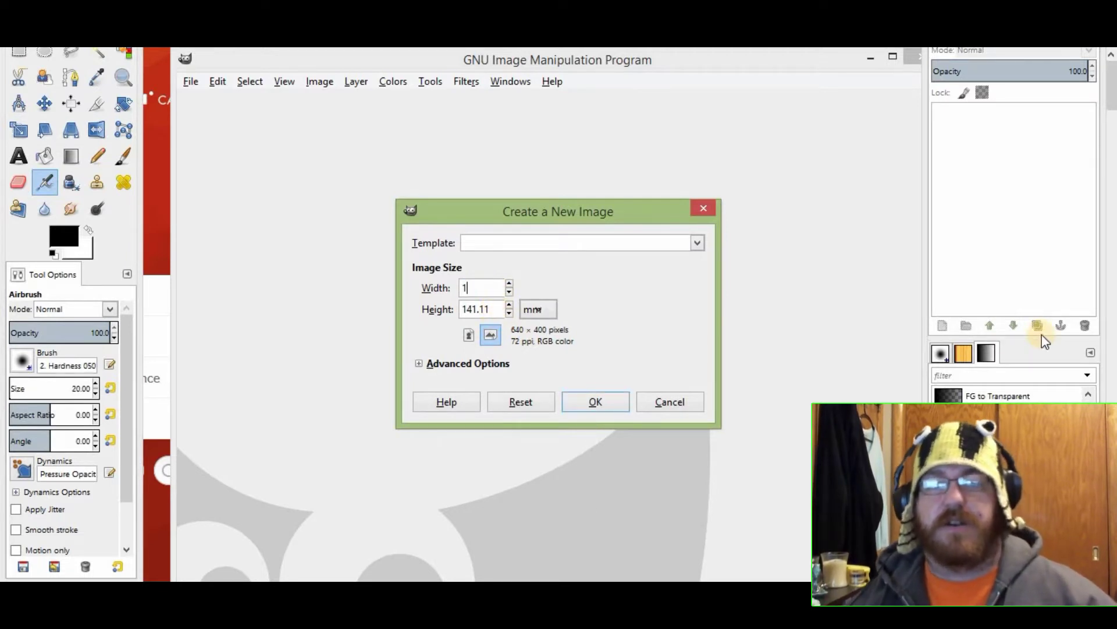
pyautogui.write('29')
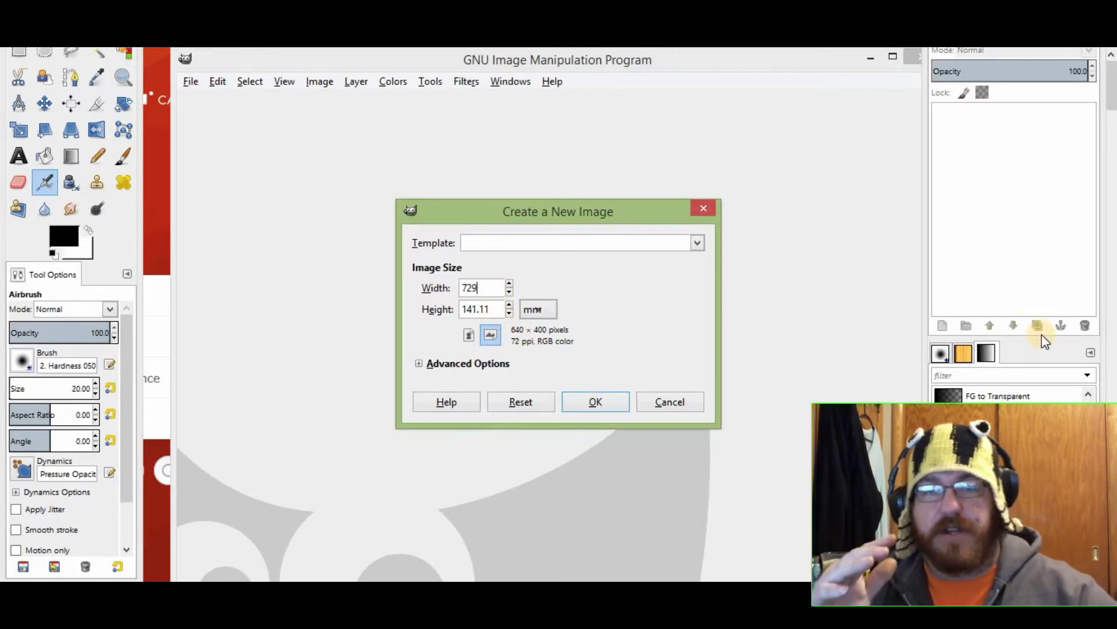
pyautogui.click(497, 304)
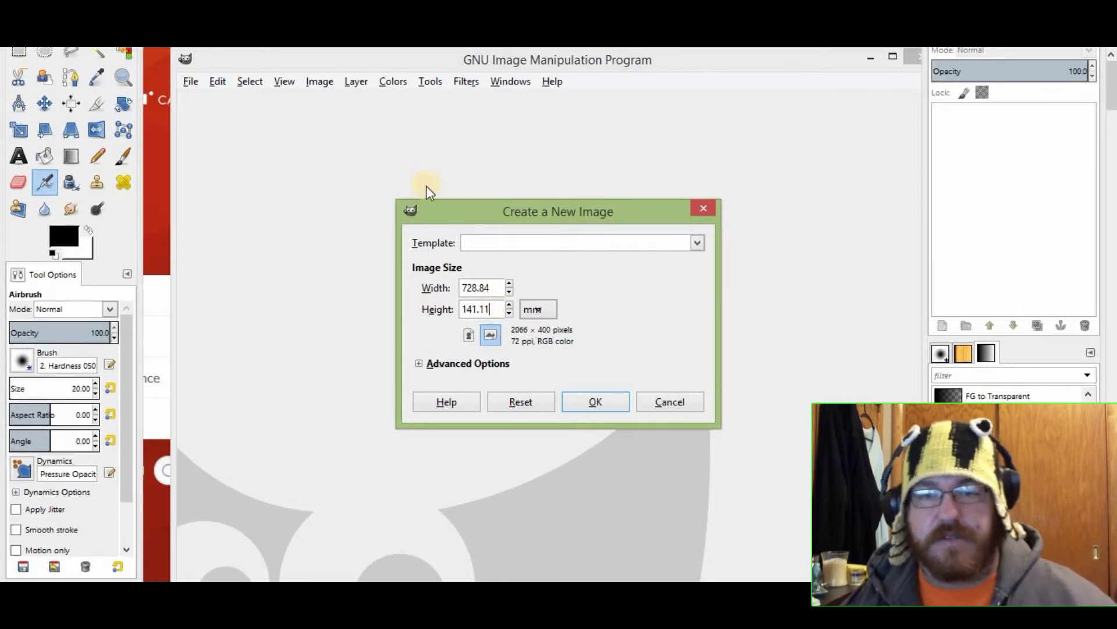
pyautogui.click(86, 103)
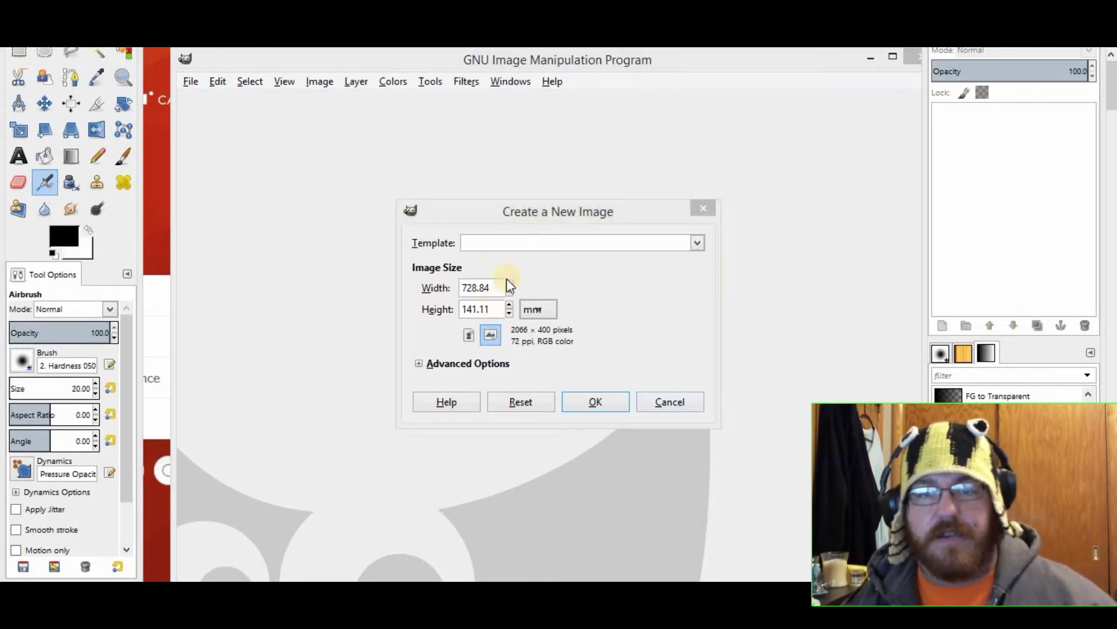
pyautogui.click(498, 310)
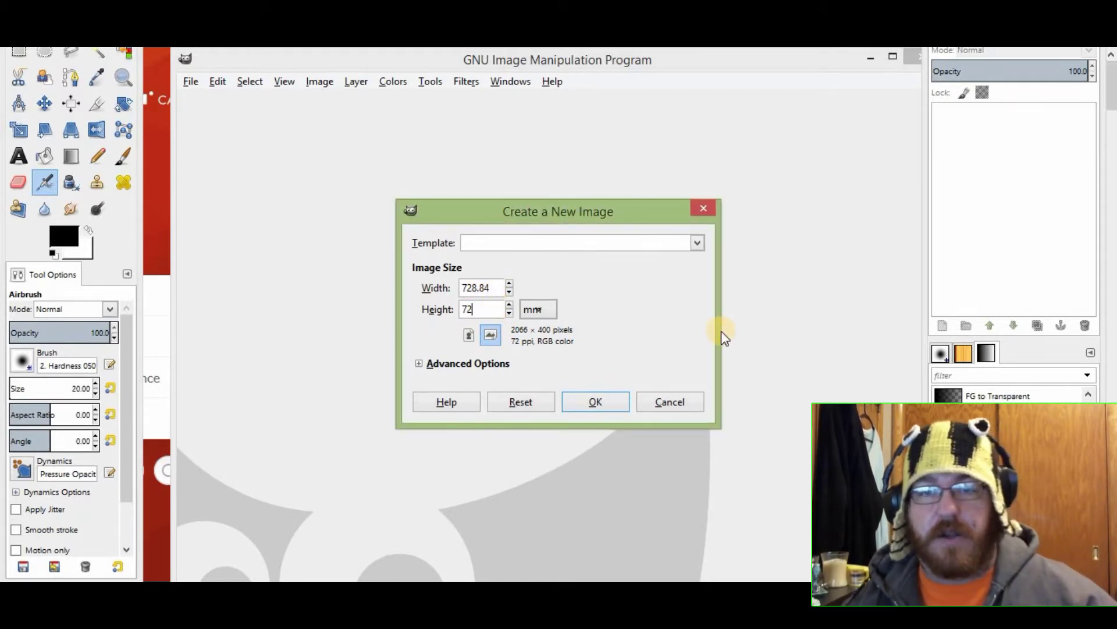
pyautogui.click(420, 364)
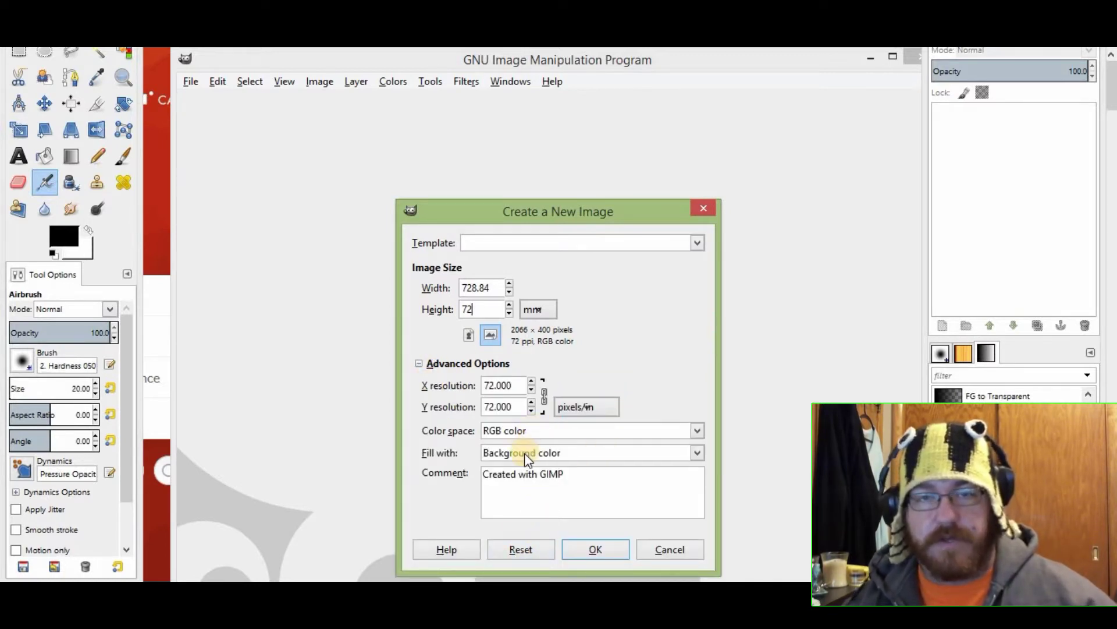
pyautogui.click(588, 553)
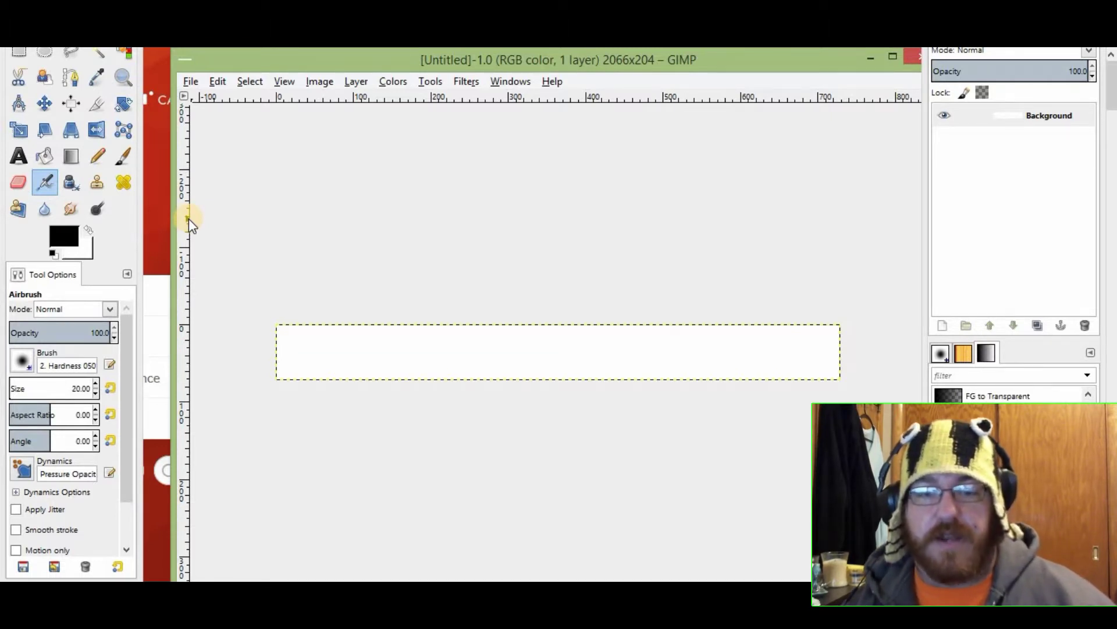
# Copy the traced dog cutout and paste it as a new layer.
pyautogui.click(196, 73)
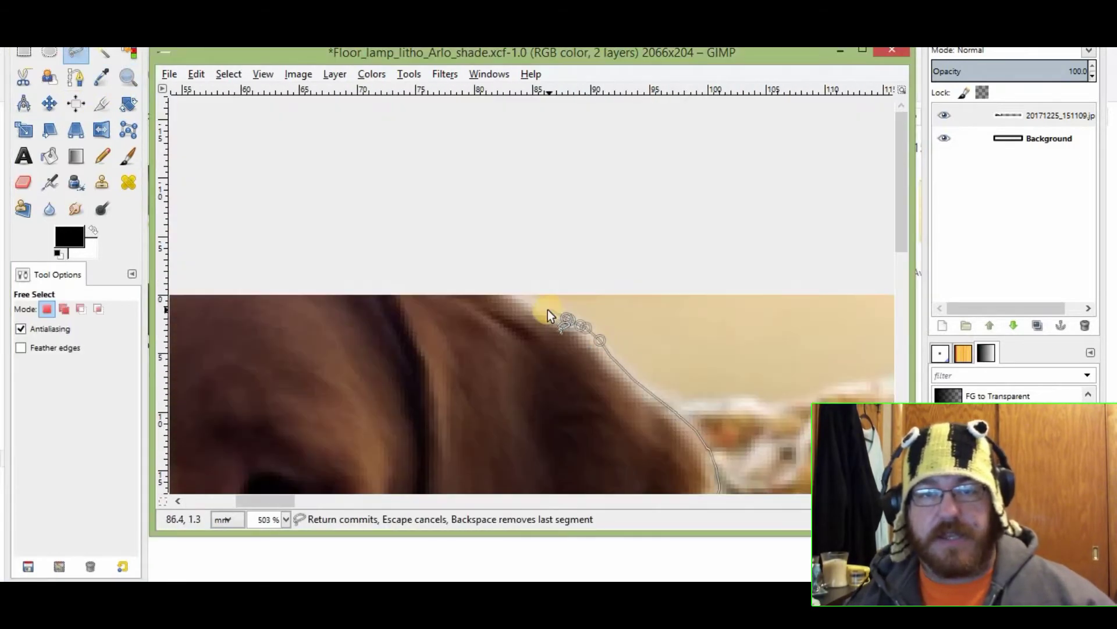
pyautogui.click(485, 427)
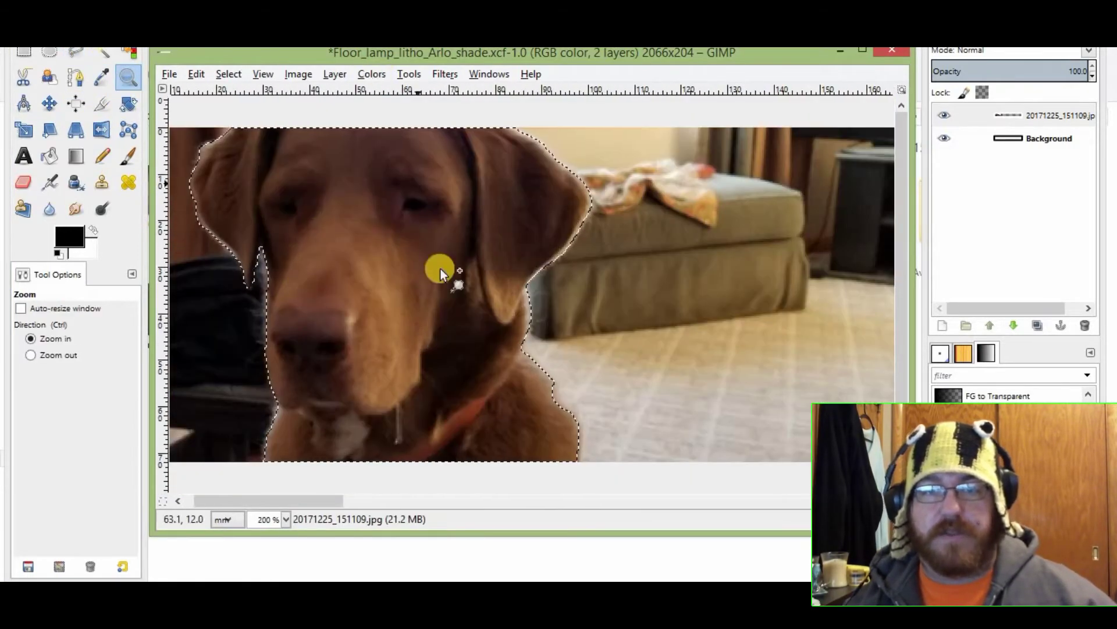
pyautogui.hotkey('ctrl', 'c')
pyautogui.rightClick(441, 273)
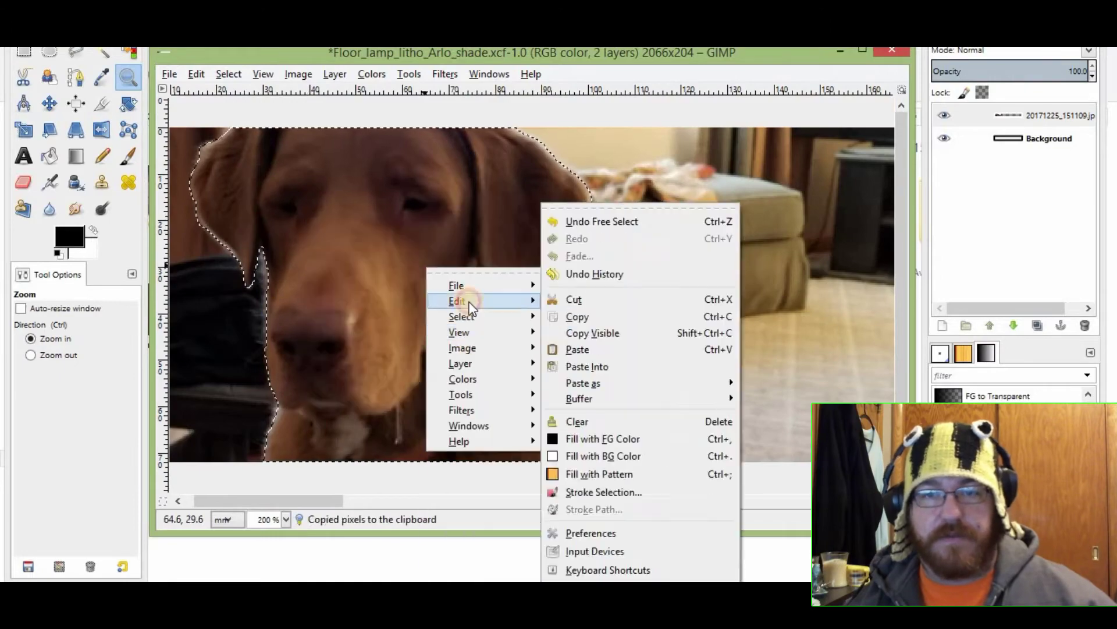
pyautogui.click(775, 397)
pyautogui.press('m')
pyautogui.rightClick(1020, 116)
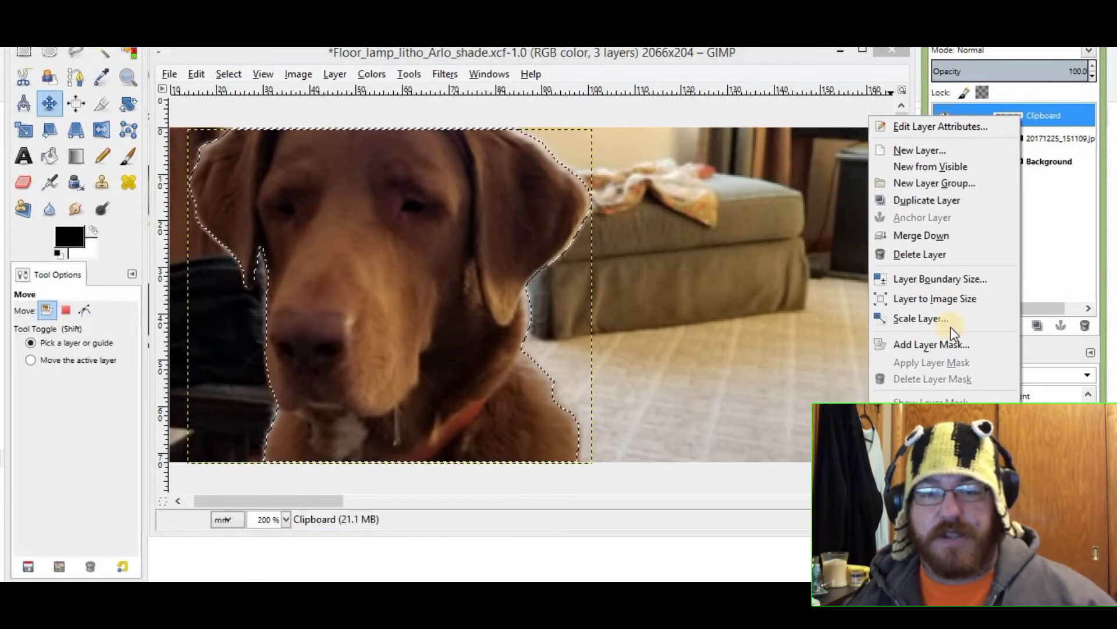
pyautogui.click(942, 115)
# Brighten the dog layer with Curves adjustments and a brightness of 37.
pyautogui.click(372, 74)
pyautogui.click(512, 174)
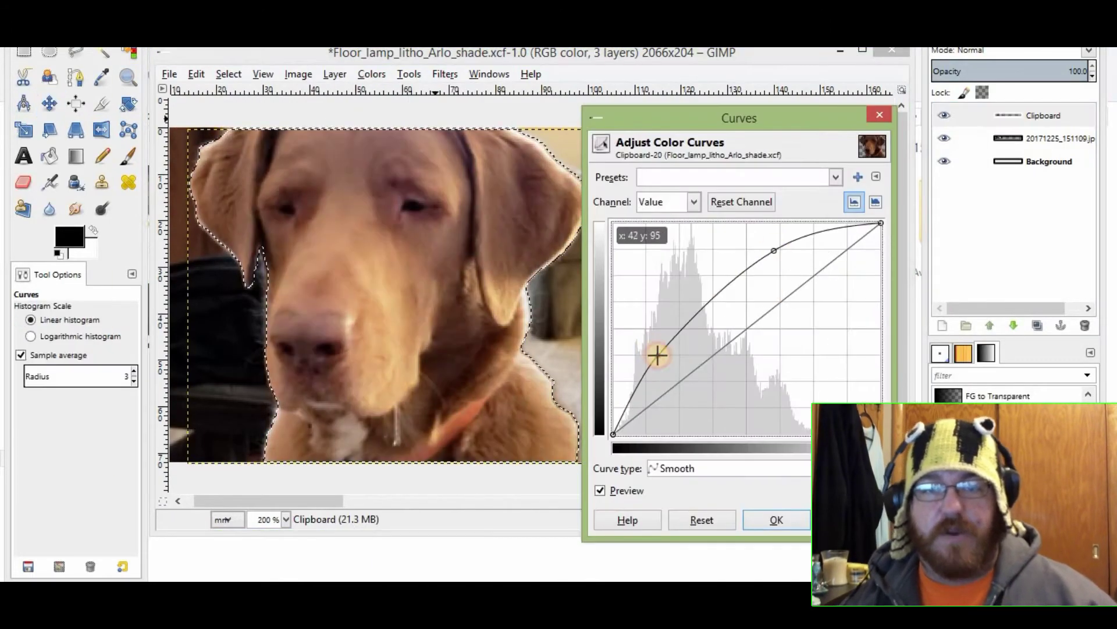
pyautogui.moveTo(658, 355); pyautogui.dragTo(654, 365)
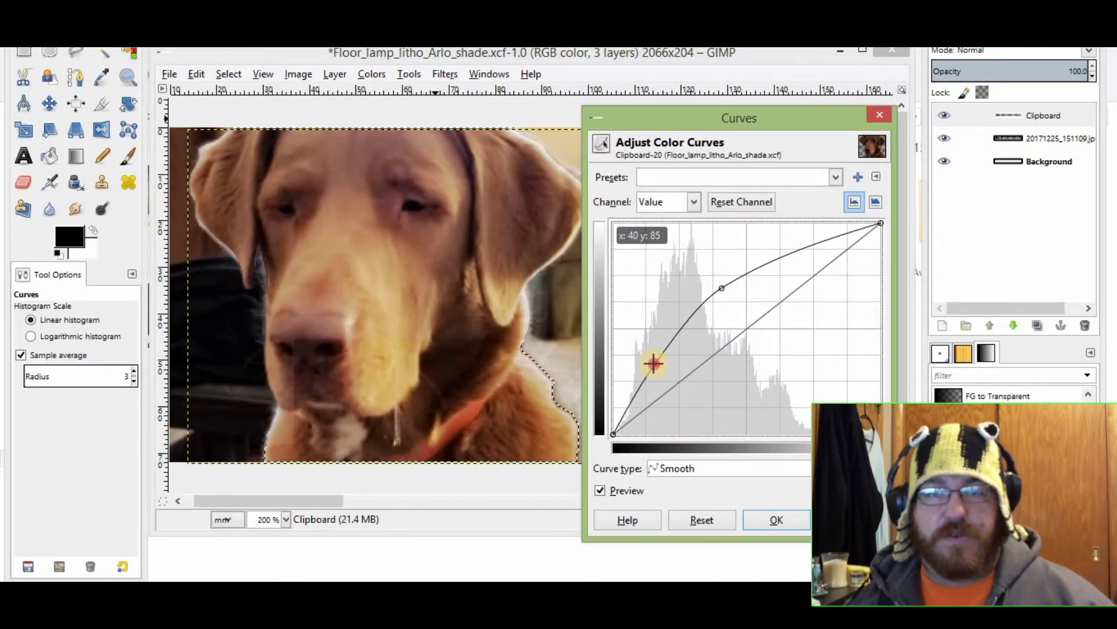
pyautogui.moveTo(773, 250); pyautogui.dragTo(781, 254)
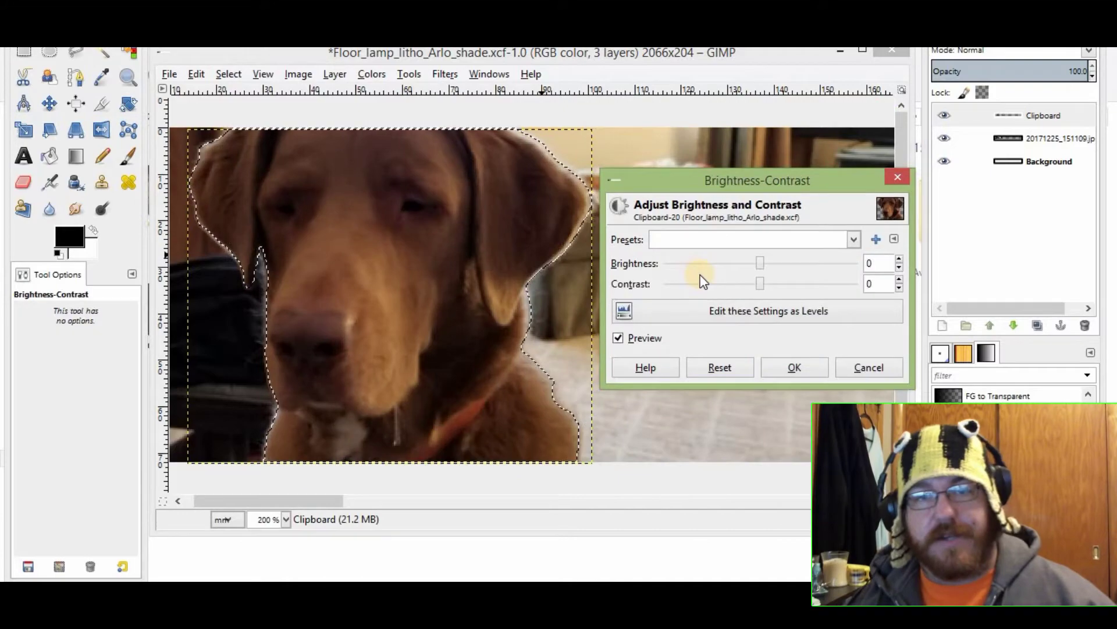
pyautogui.moveTo(700, 267); pyautogui.dragTo(795, 271)
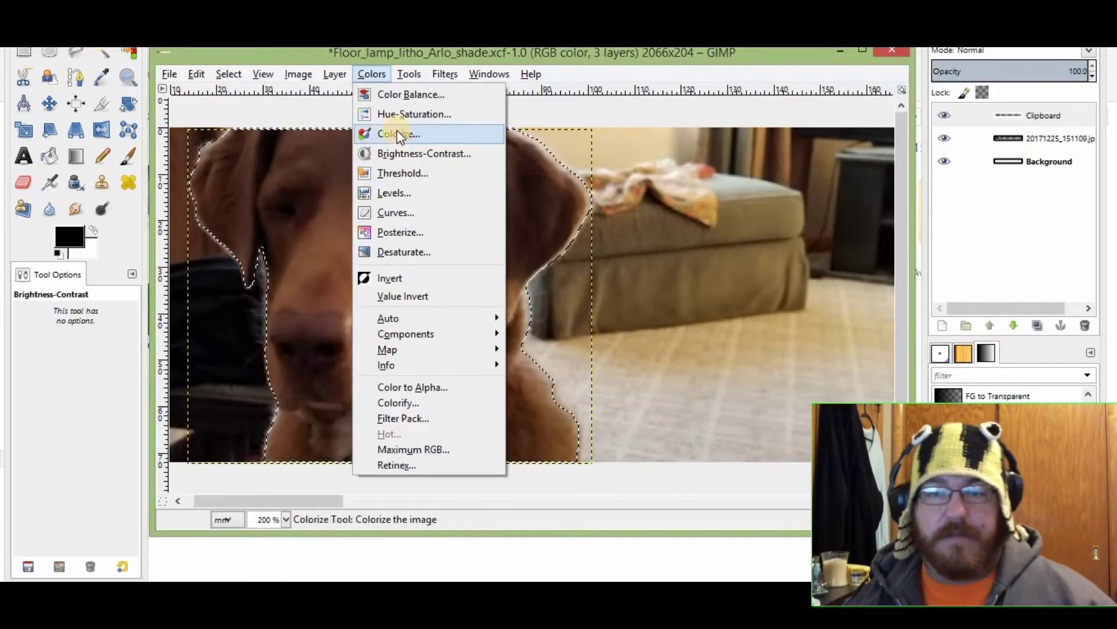
pyautogui.click(402, 211)
pyautogui.moveTo(708, 337); pyautogui.dragTo(654, 354)
pyautogui.moveTo(811, 232); pyautogui.dragTo(696, 352)
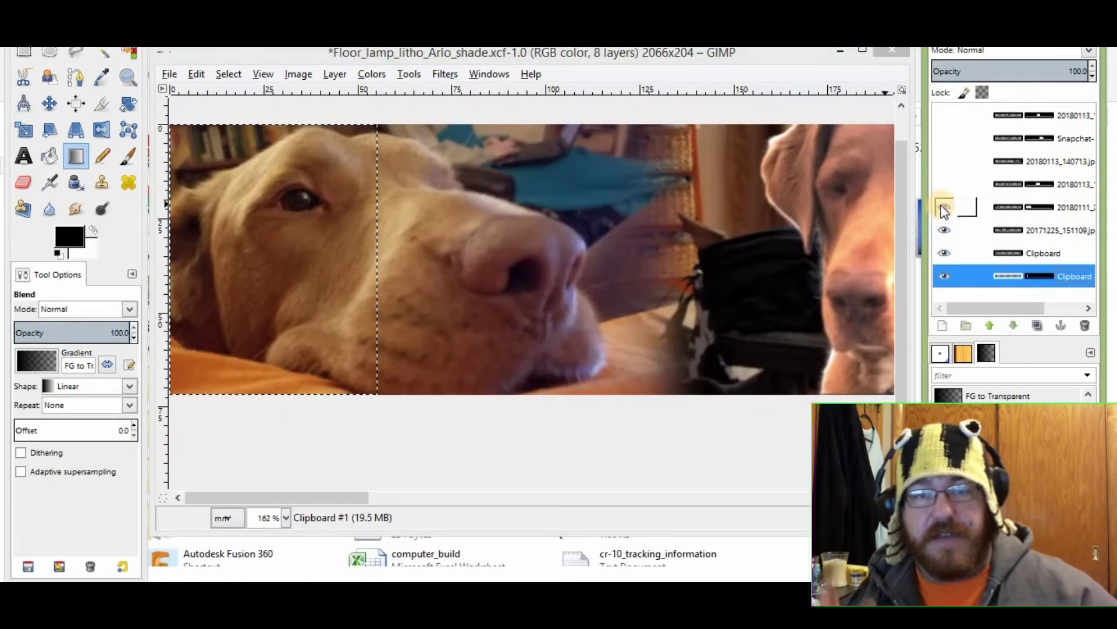
# Drag a dog photo layer into position along the panorama strip.
pyautogui.moveTo(354, 499); pyautogui.dragTo(235, 503)
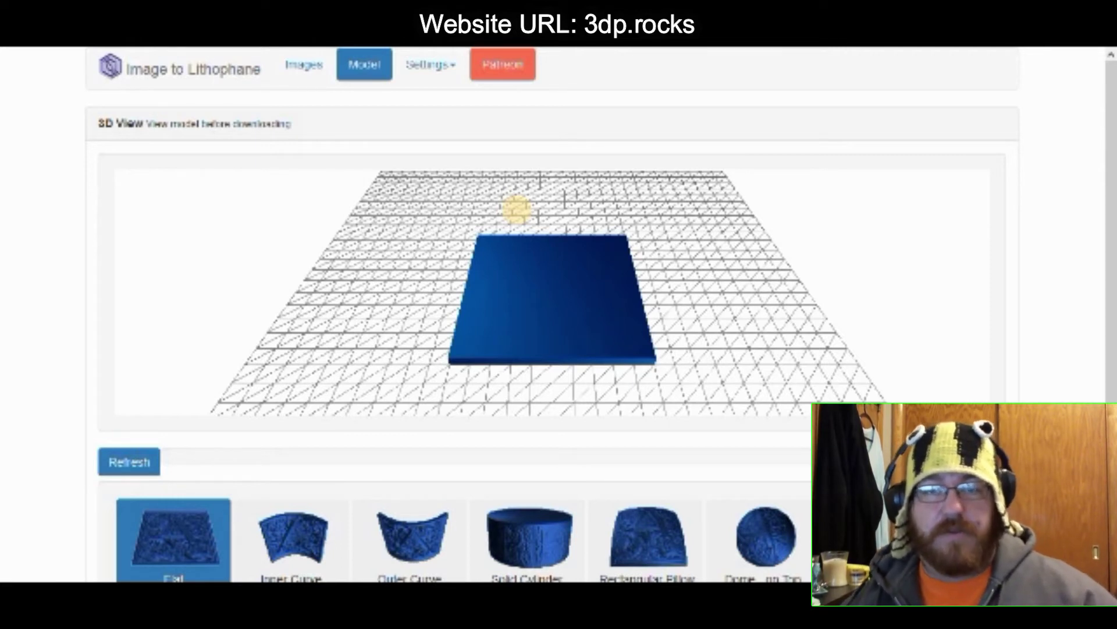
# Review the values on the Image Settings page.
pyautogui.click(438, 63)
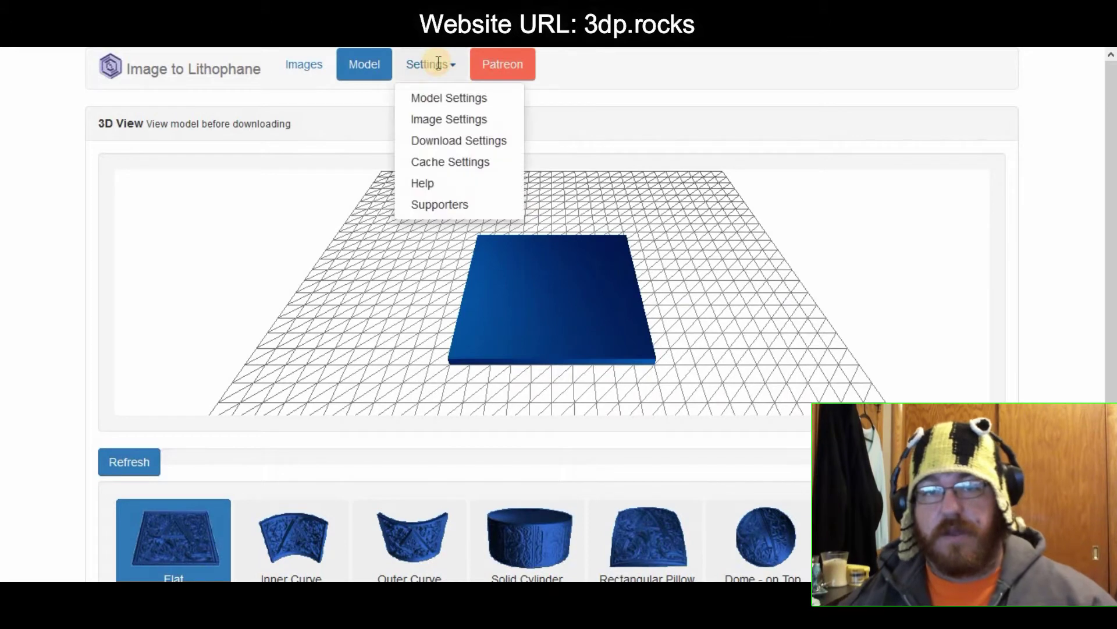
pyautogui.click(451, 120)
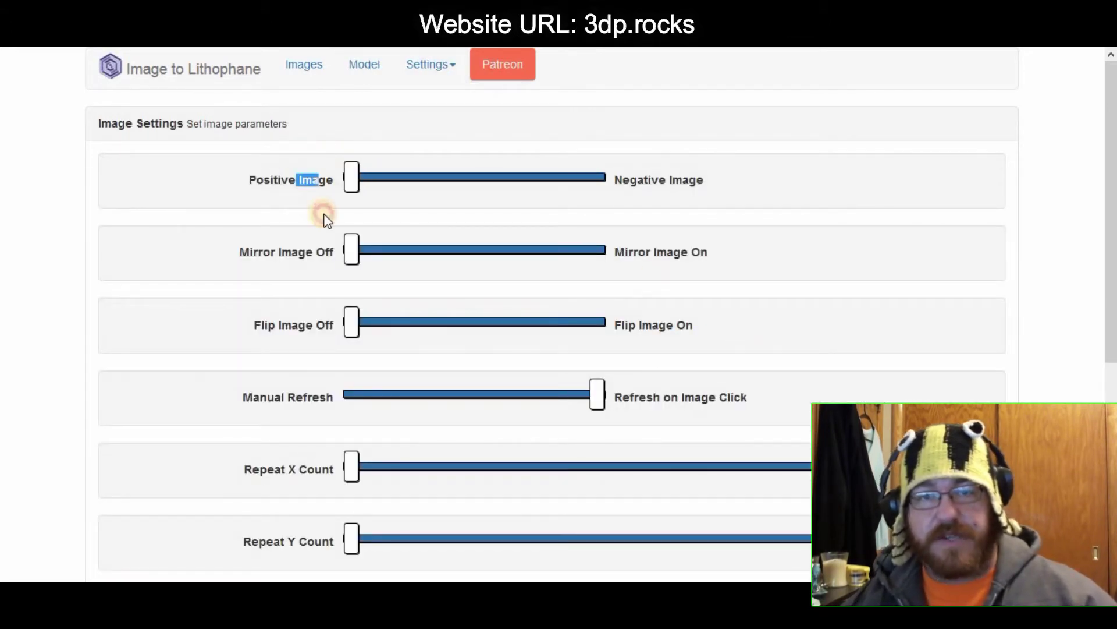
pyautogui.scroll(-6, 447, 249)
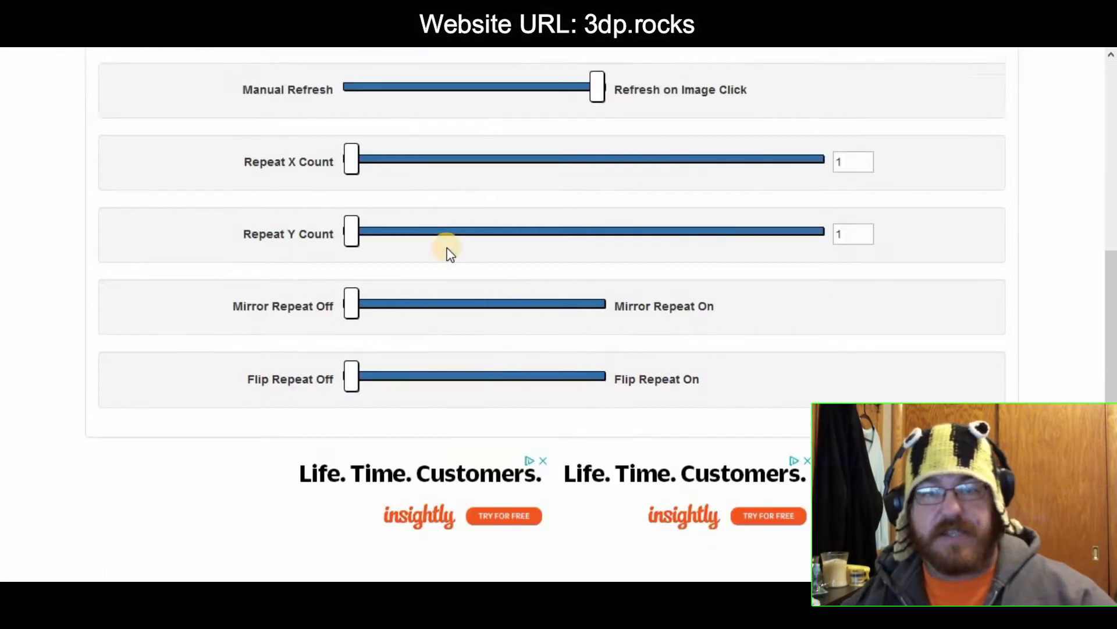
pyautogui.scroll(6, 446, 247)
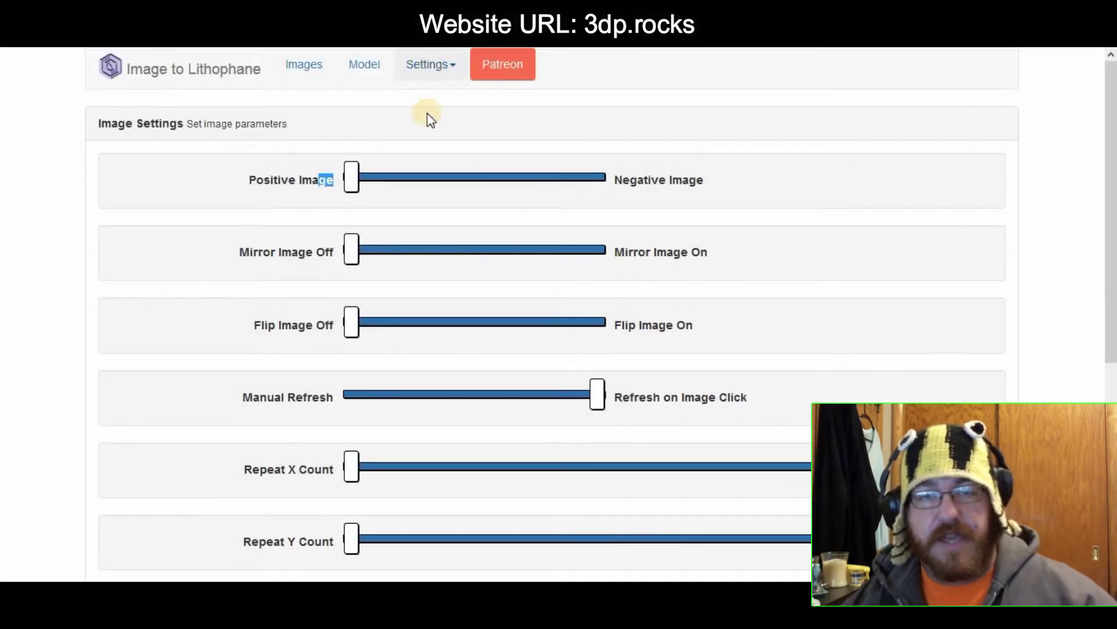
# Check the model settings (716 mm size, 3 mm thickness, curve 360), then go to Images.
pyautogui.click(431, 64)
pyautogui.click(450, 99)
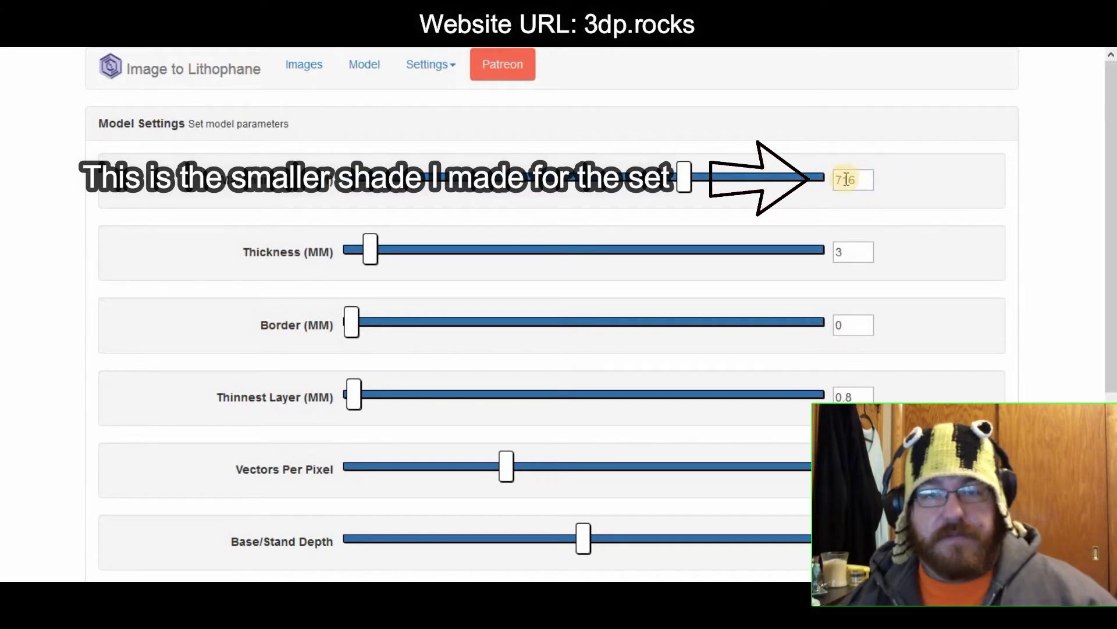
pyautogui.scroll(-5, 877, 229)
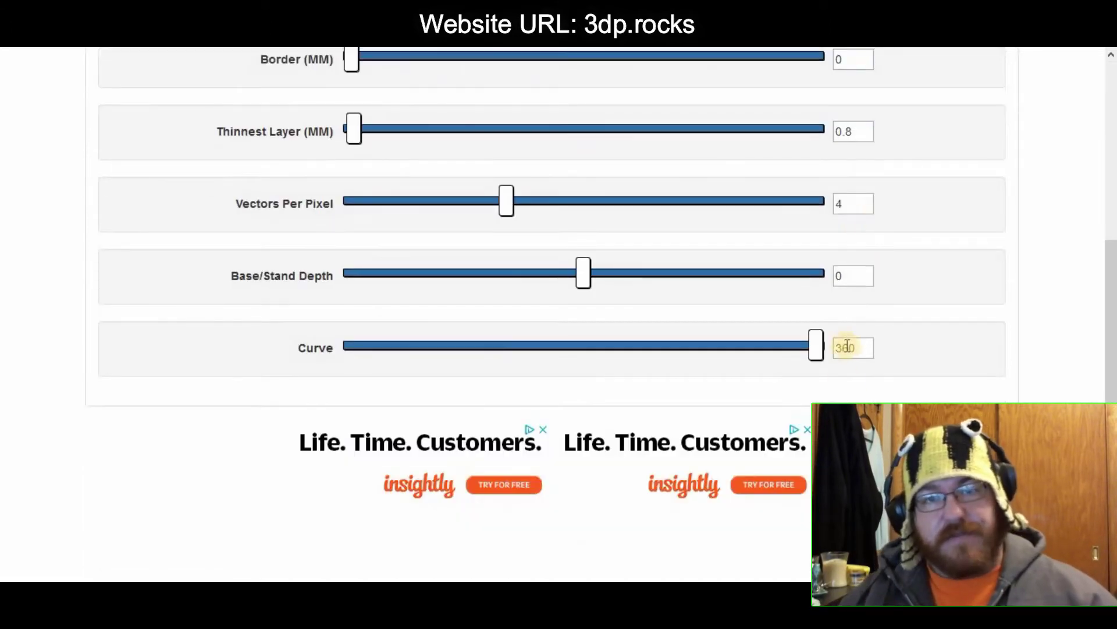
pyautogui.click(850, 348)
pyautogui.scroll(5, 889, 337)
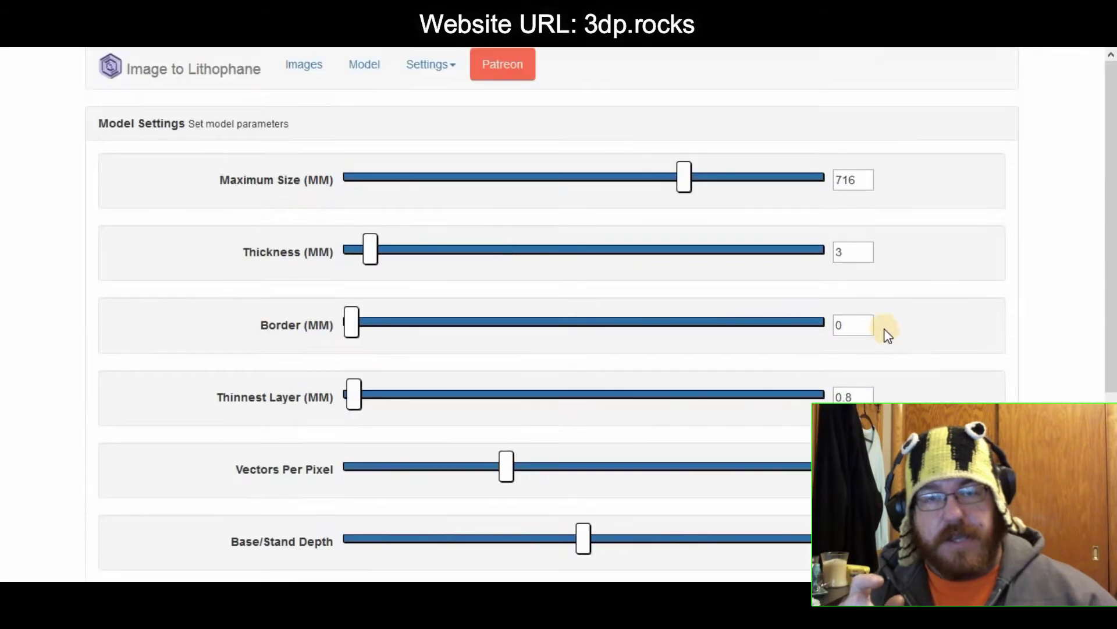
pyautogui.click(304, 88)
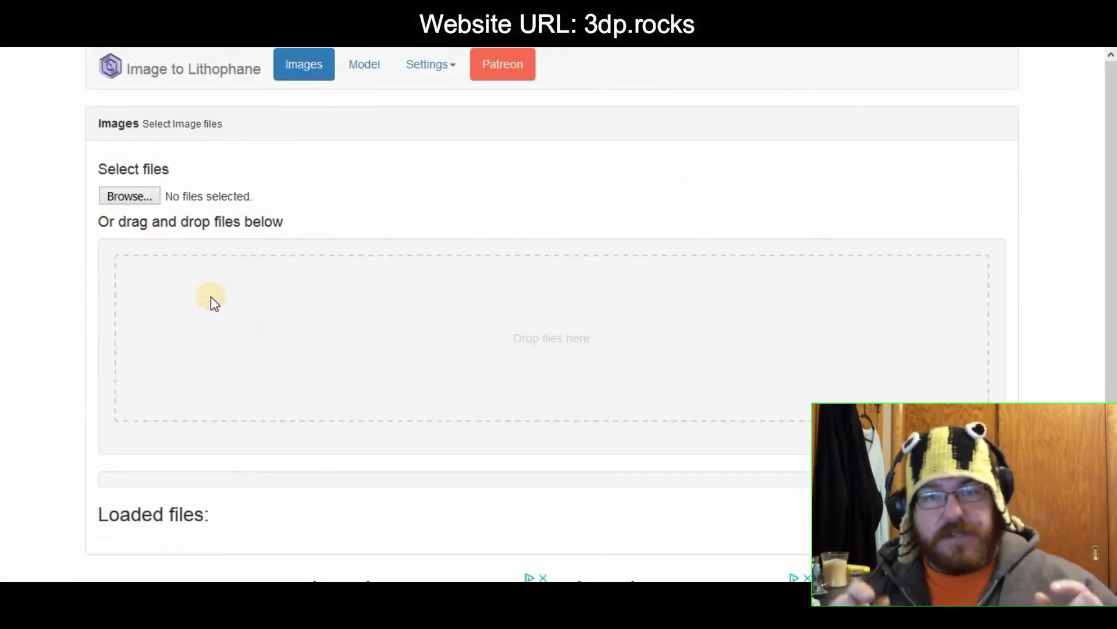